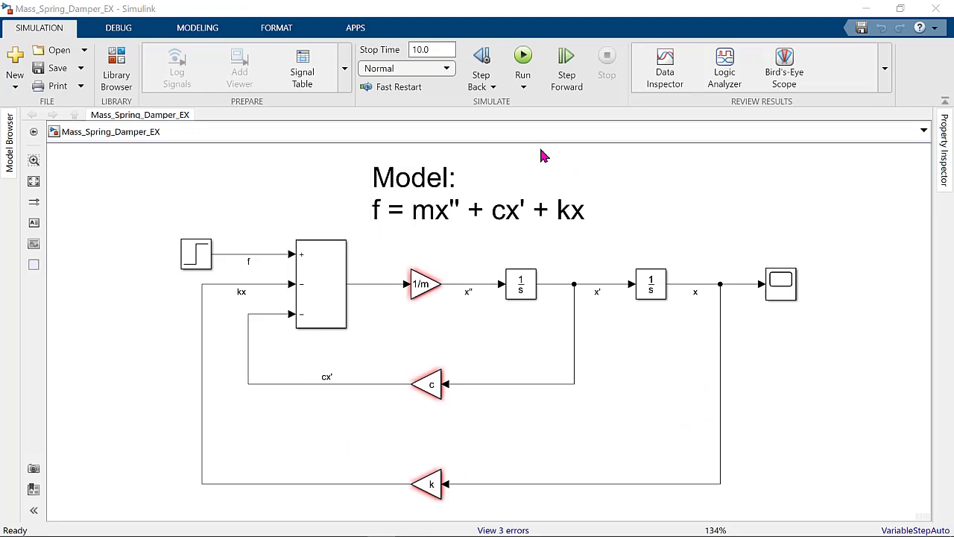
Review the model's error details, including the error on the k gain block
left_click(522, 59)
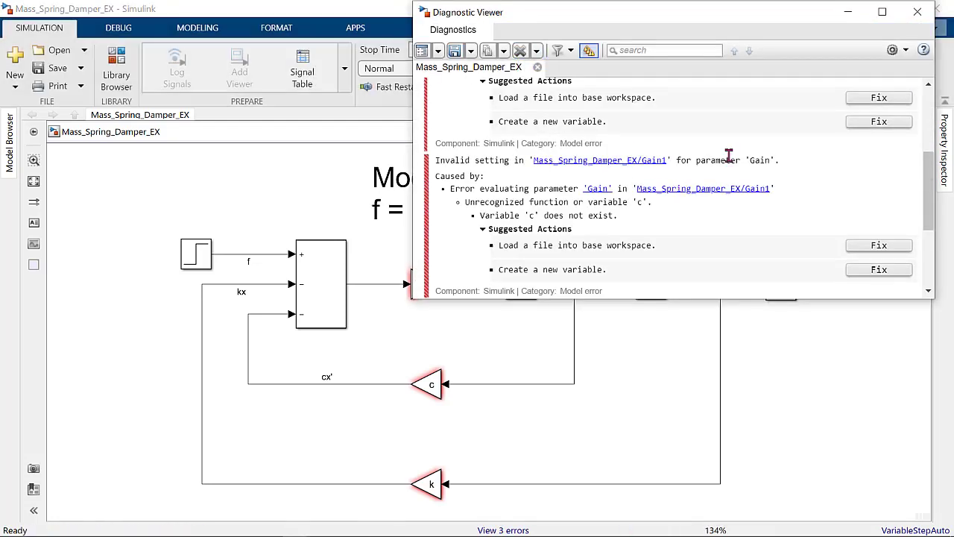
left_click(918, 13)
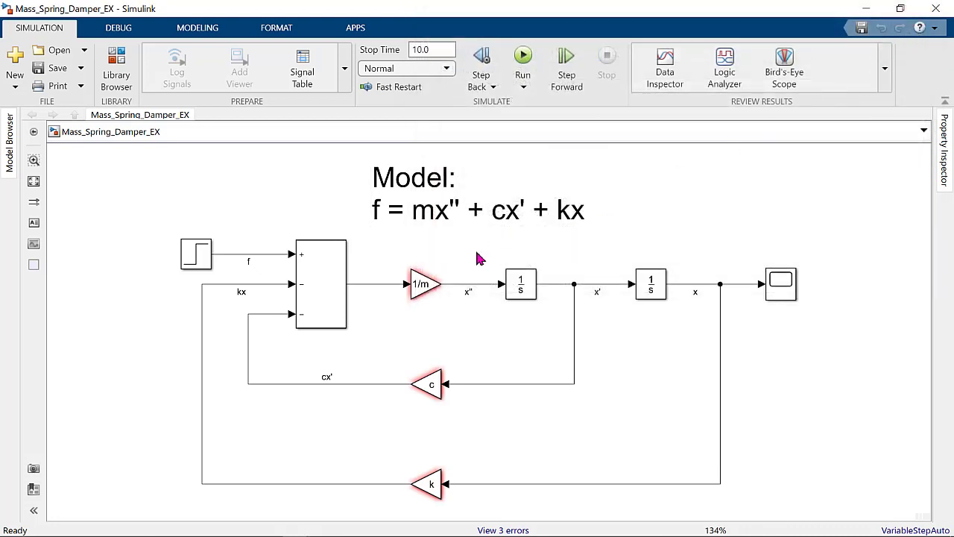
left_click(439, 491)
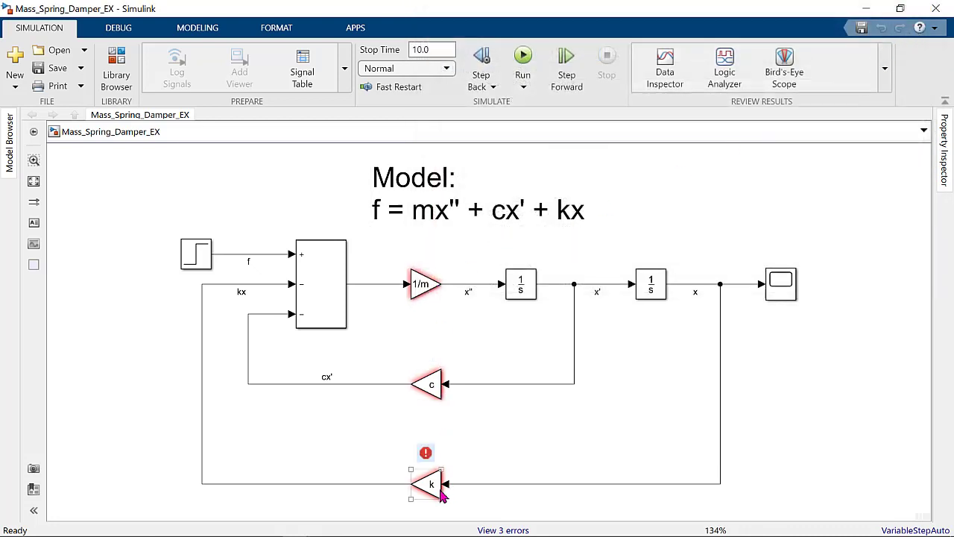
left_click(472, 460)
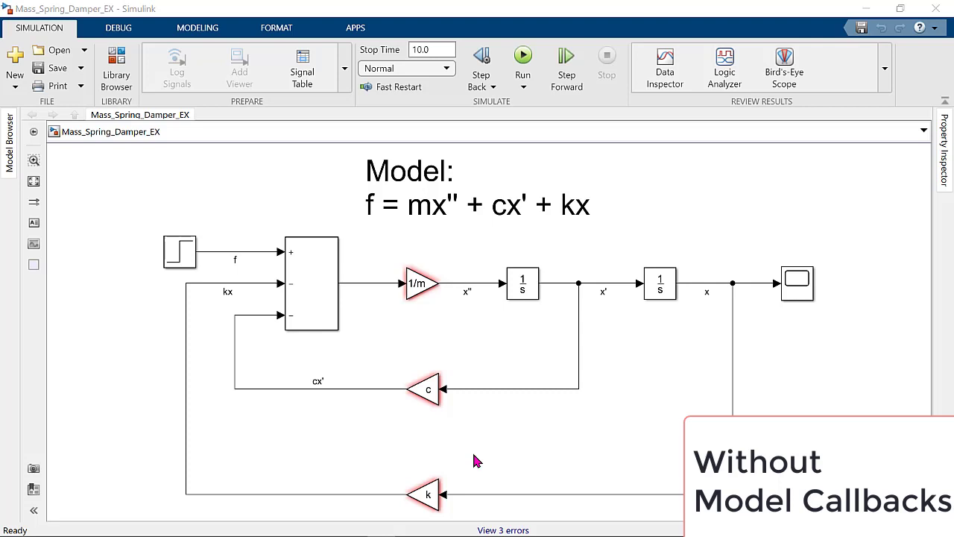
Create, run and save a script Untitled4.m defining m = 210, c = 0.2, k = 20
left_click(865, 9)
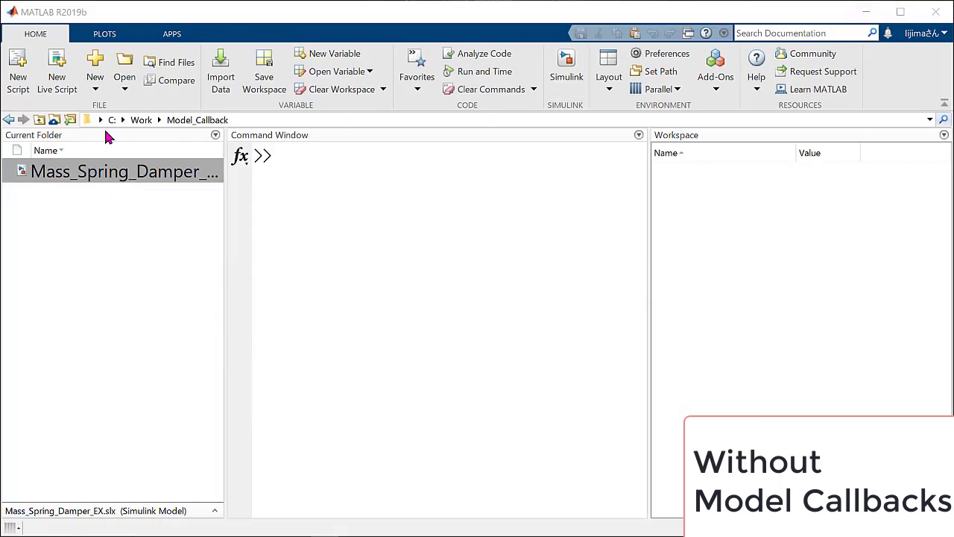
left_click(18, 71)
left_click(298, 202)
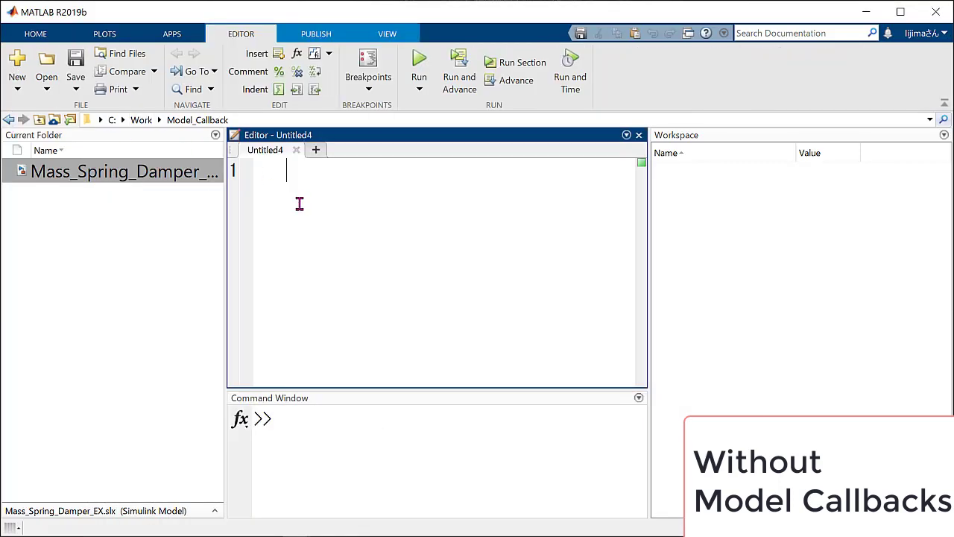
type("% Initial_Values  m = 210; % mass c = 0.2; % Damping Ratio k = 20; % Spring Constant")
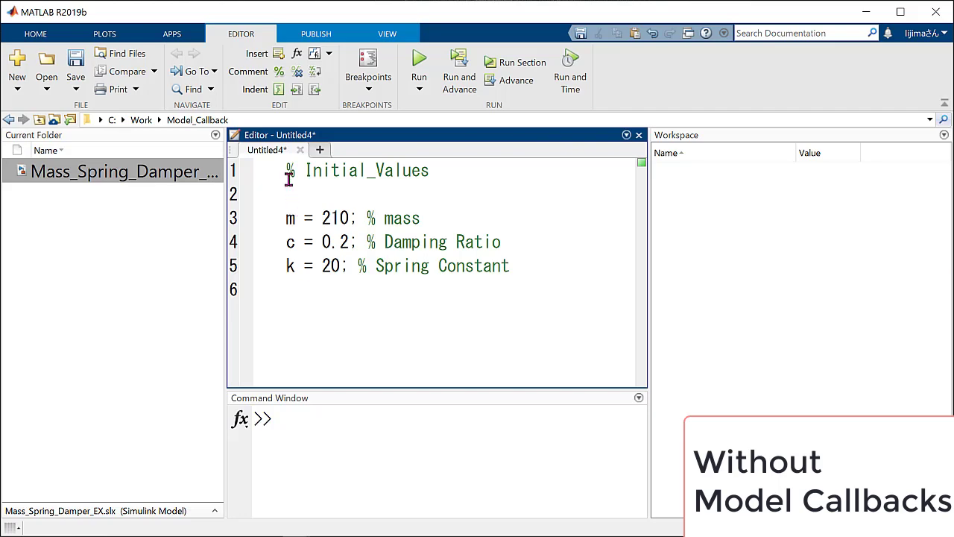
left_click(422, 61)
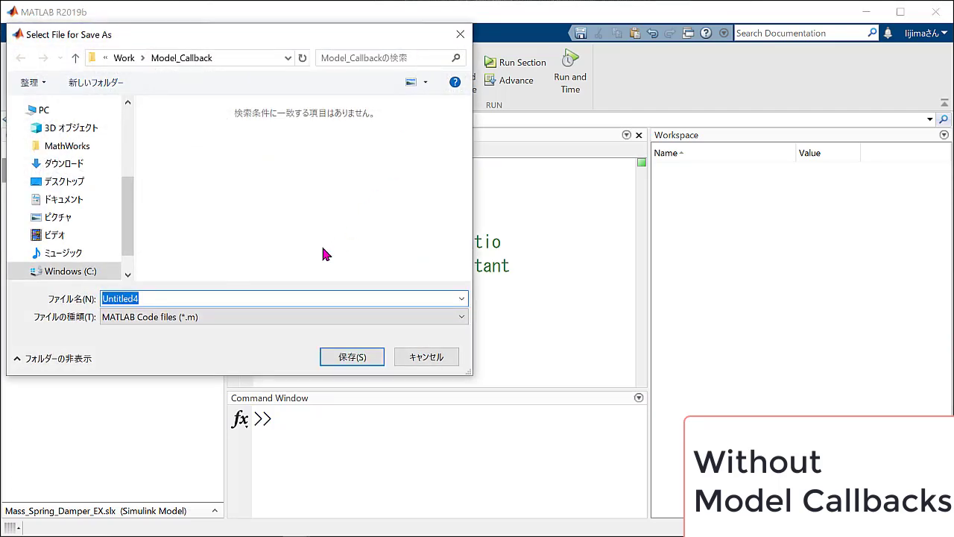
left_click(354, 359)
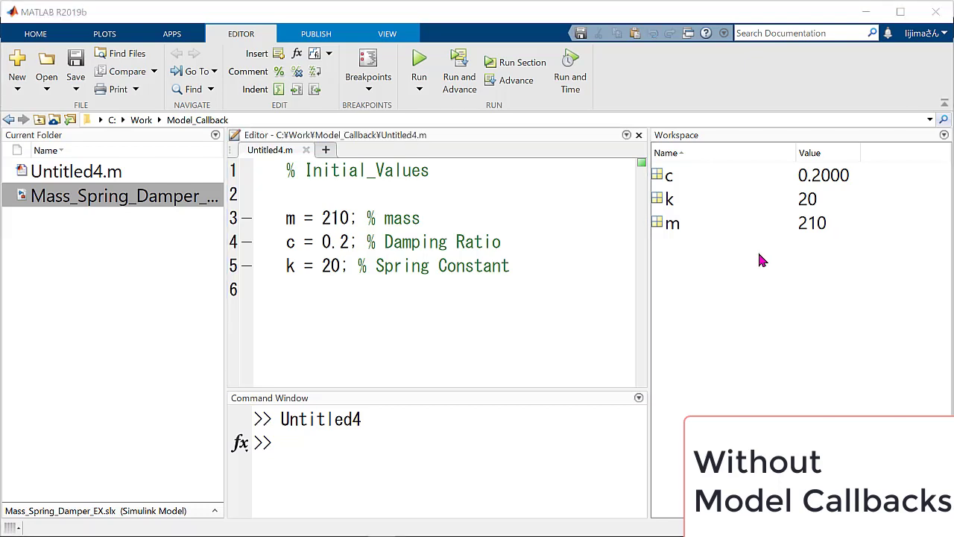
Simulate Mass_Spring_Damper_EX and view the Scope, where x rises smoothly to about 0.096 by t = 10
left_click(866, 12)
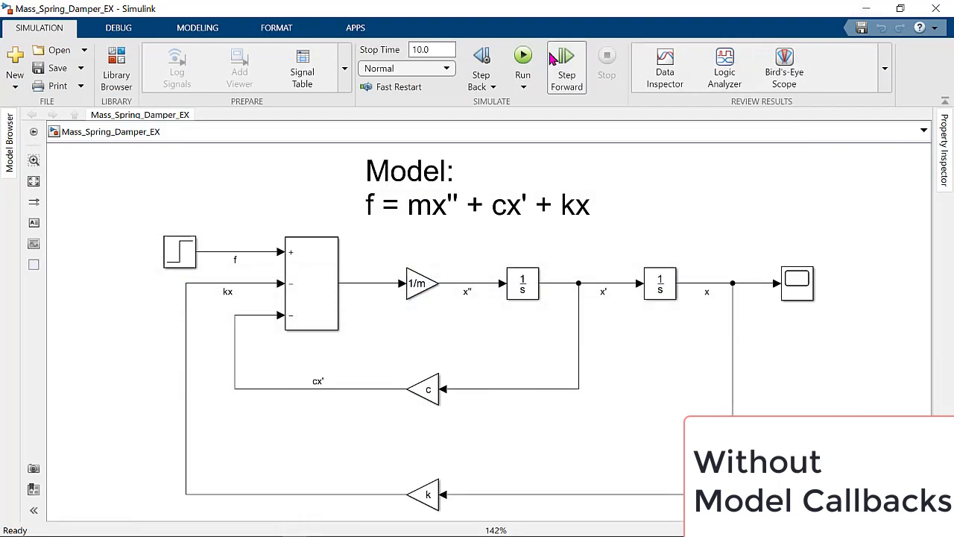
left_click(523, 57)
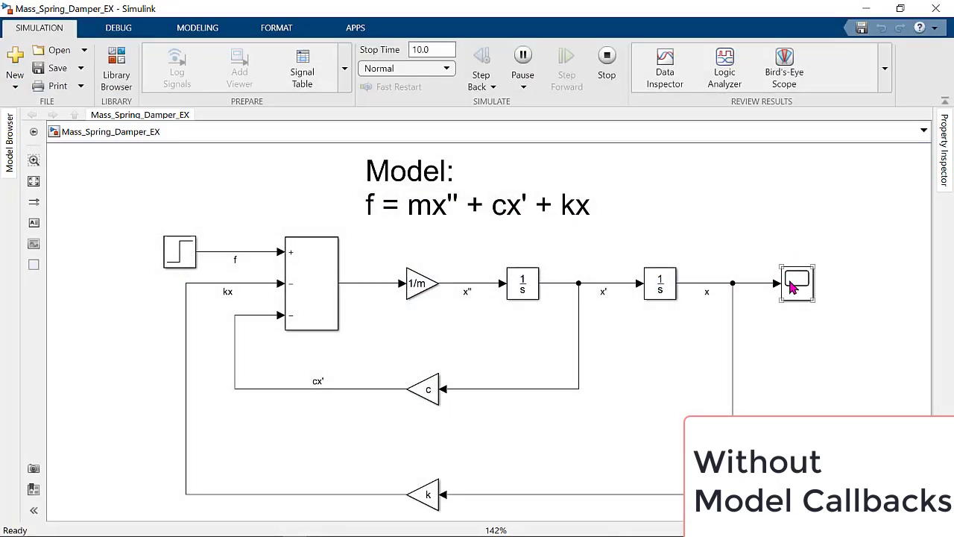
left_click(793, 288)
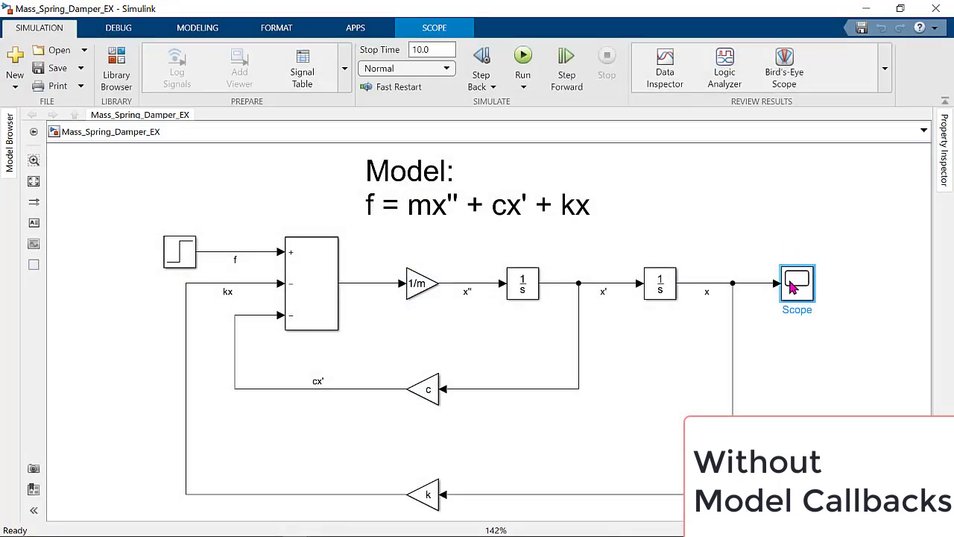
double_click(792, 288)
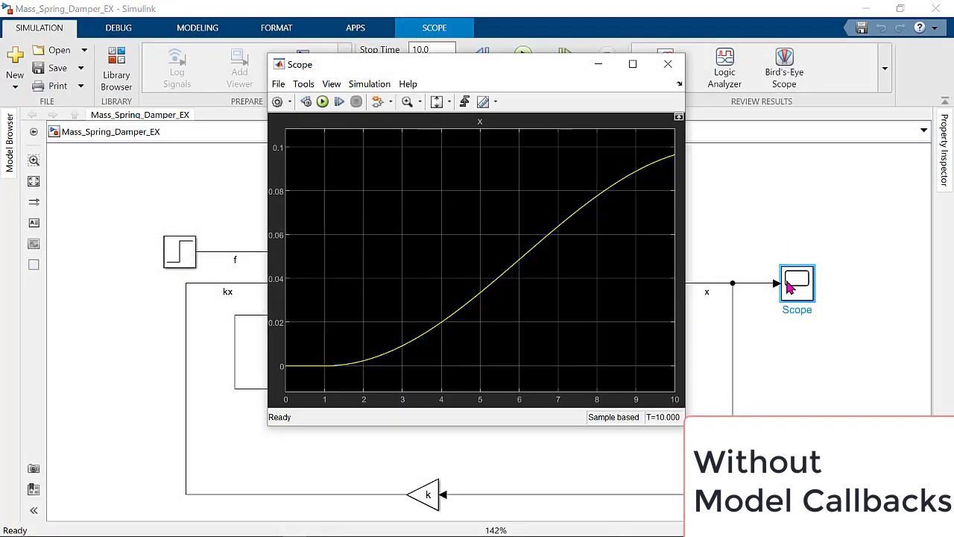
left_click(619, 45)
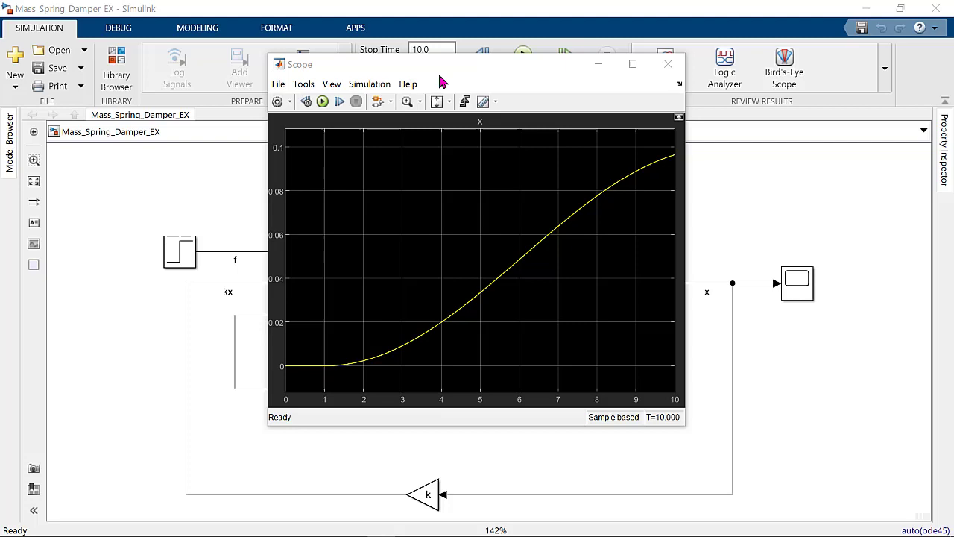
Hide the Simulink and Scope windows, then run clear and clc in MATLAB
left_click(864, 7)
left_click(865, 8)
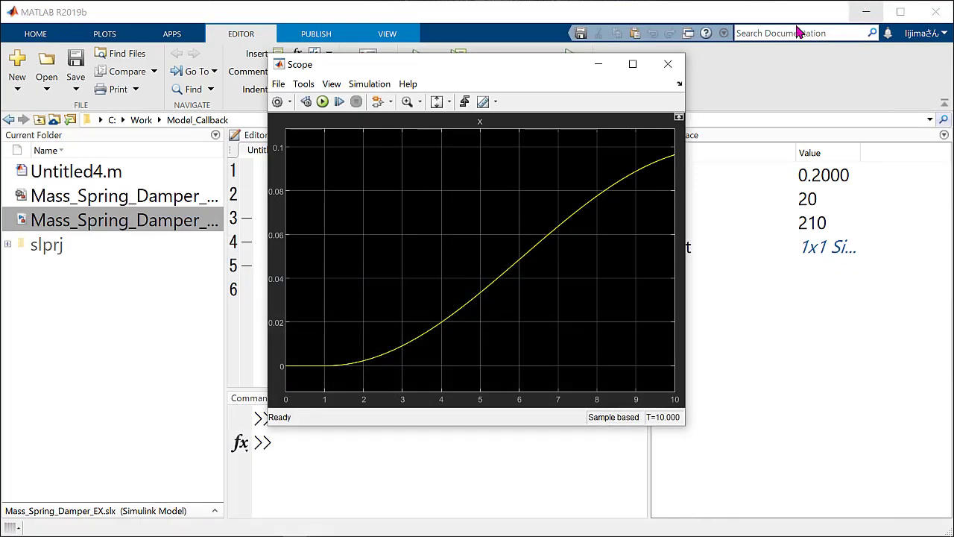
left_click(608, 67)
left_click(332, 448)
type("clear")
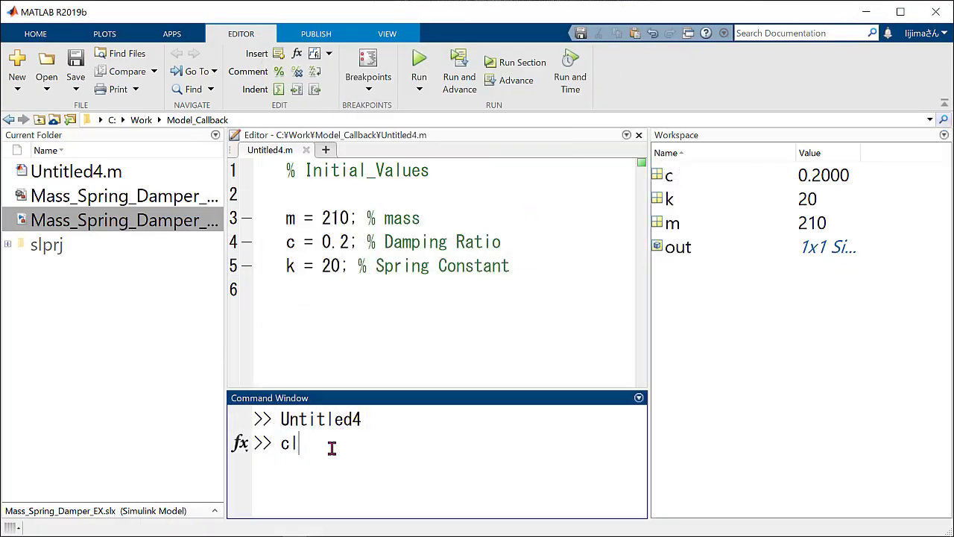
key("Return")
type("clc")
key("Return")
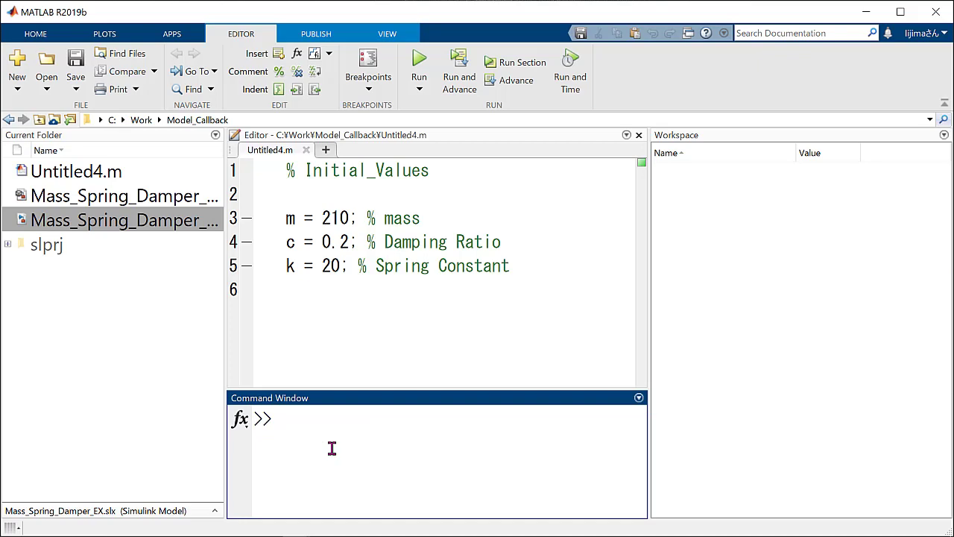
Delete Untitled4.m, the model cache file and the slprj folder, then reopen Mass_Spring_Damper_EX
left_click(306, 150)
left_click(63, 177)
key("Delete")
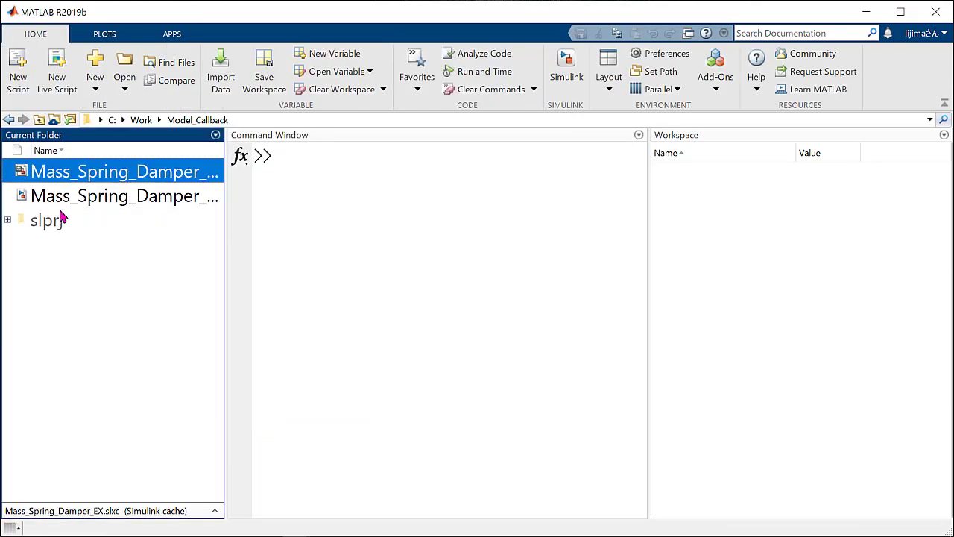
key("Delete")
left_click(60, 203)
key("Delete")
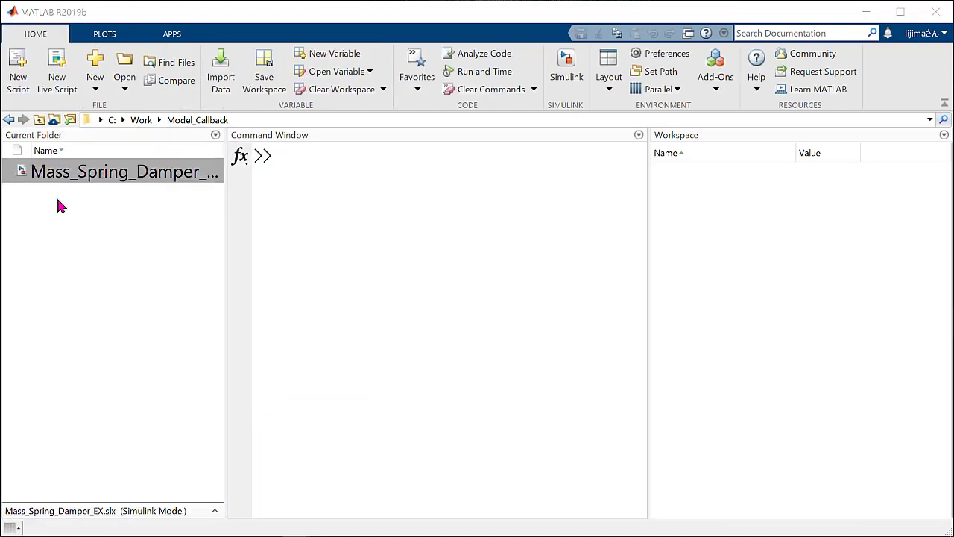
key("Return")
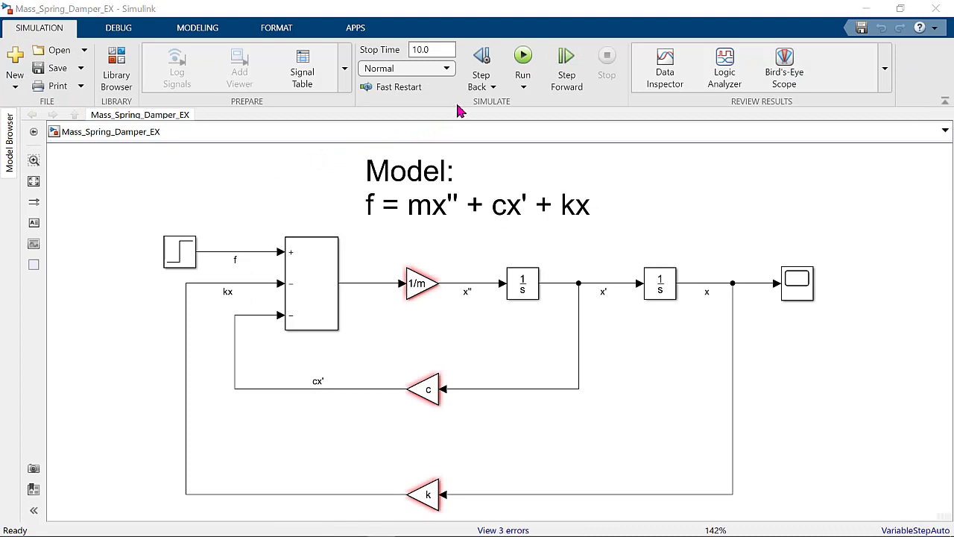
Run the model to confirm the missing-variable errors, then open the Property Inspector
left_click(522, 60)
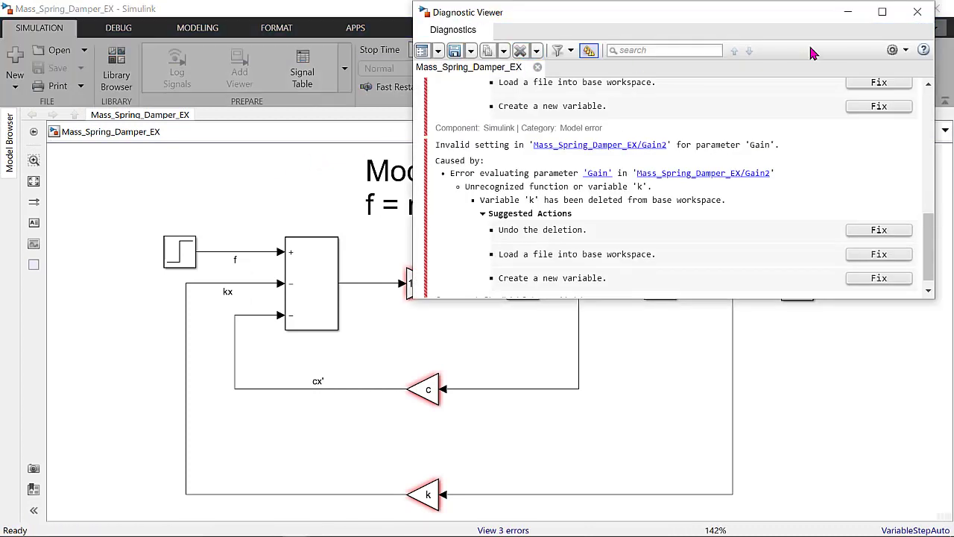
left_click(916, 13)
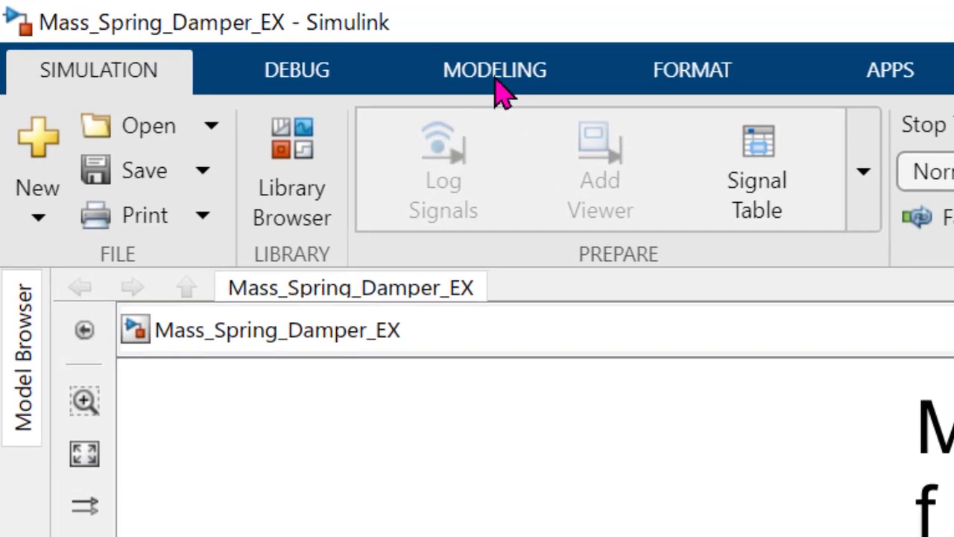
left_click(198, 31)
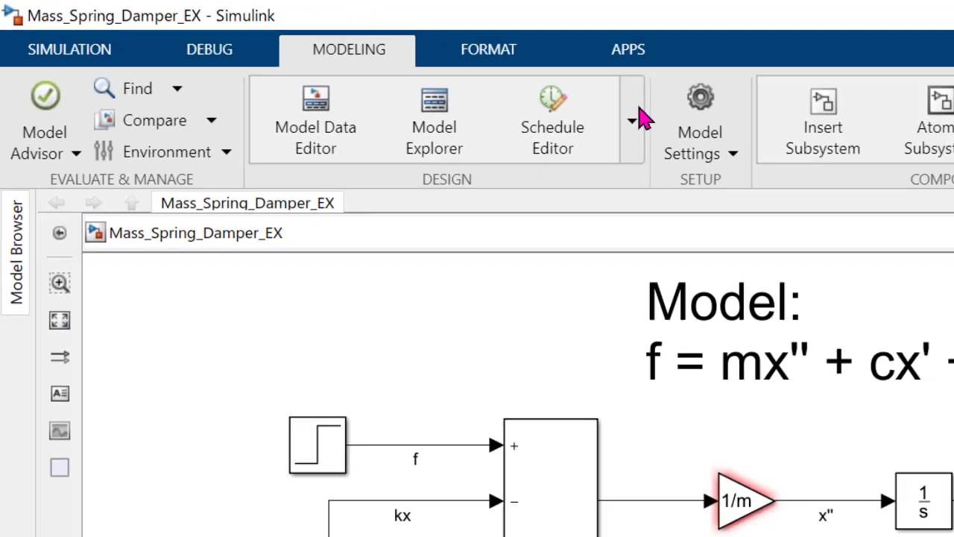
left_click(897, 172)
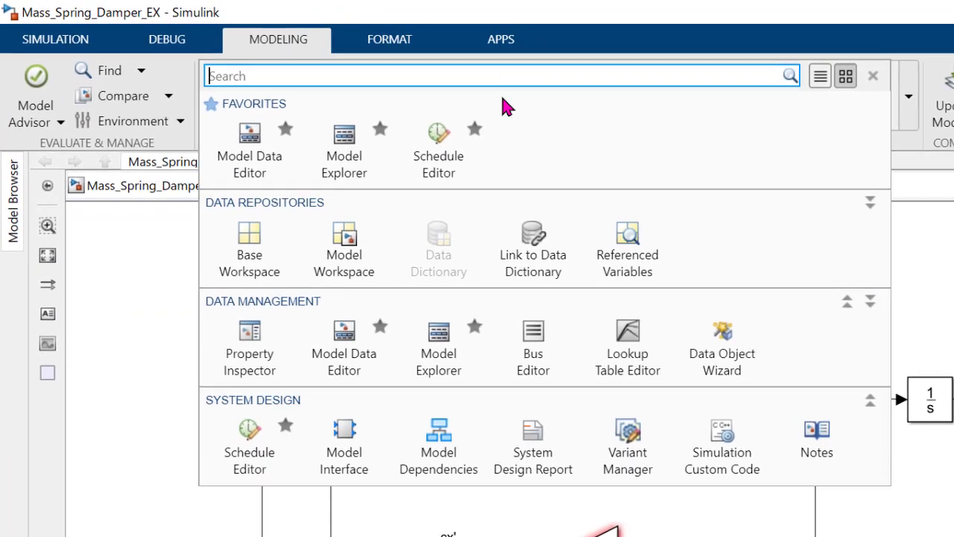
left_click(198, 268)
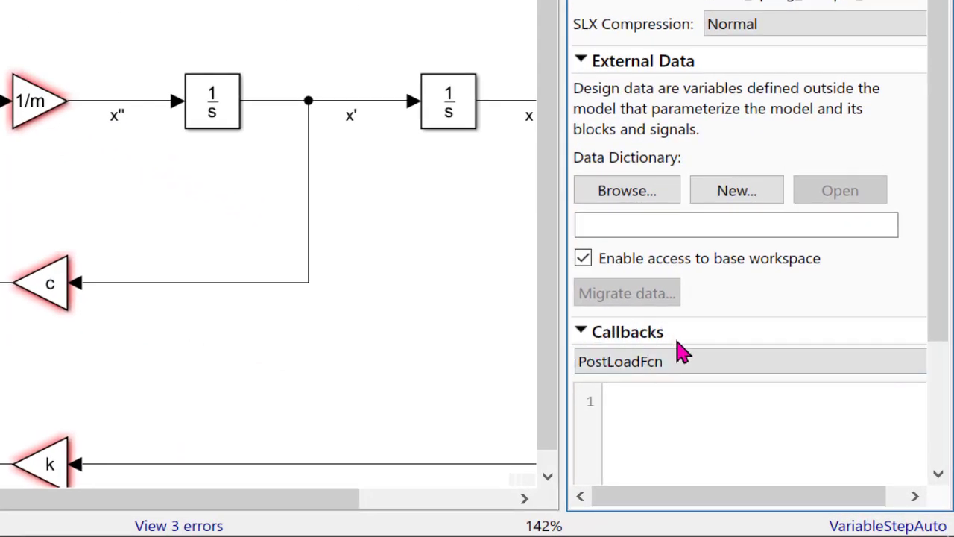
Paste m = 210, c = 0.2, k = 20 and Test = 123 into the model's InitFcn callback
left_click(658, 363)
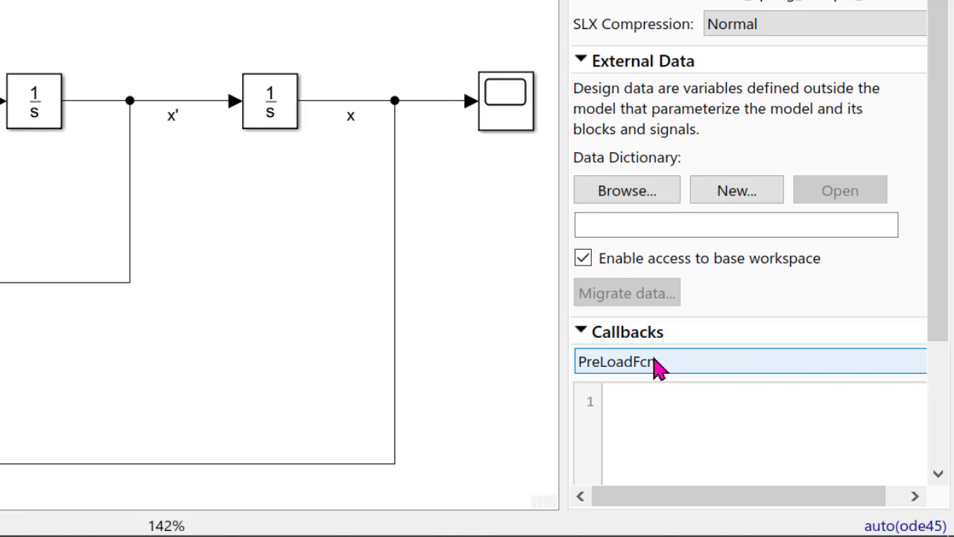
left_click(658, 363)
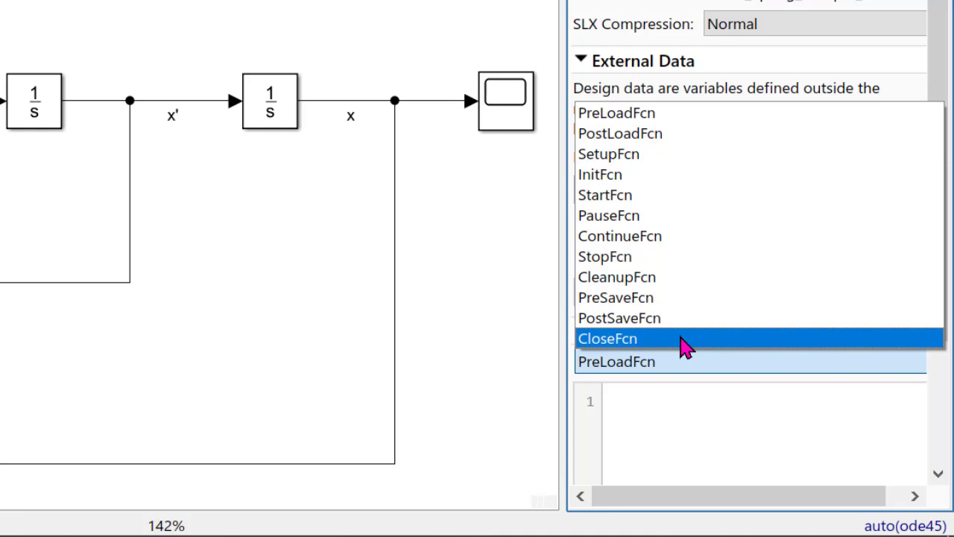
left_click(660, 175)
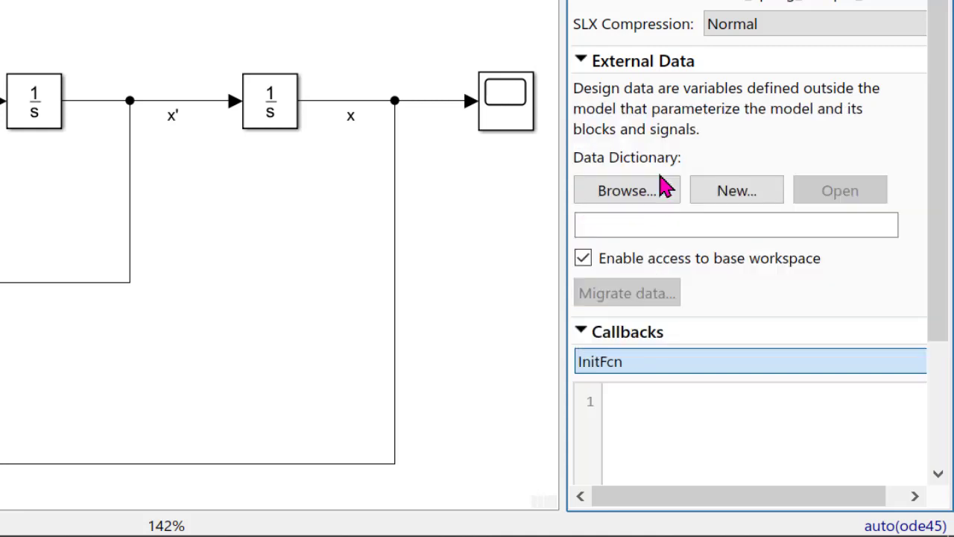
left_click(708, 408)
type("m = 210; % mass c = 0.2; % Damping Ratio k = 20; % Spring Constant Test = 123;")
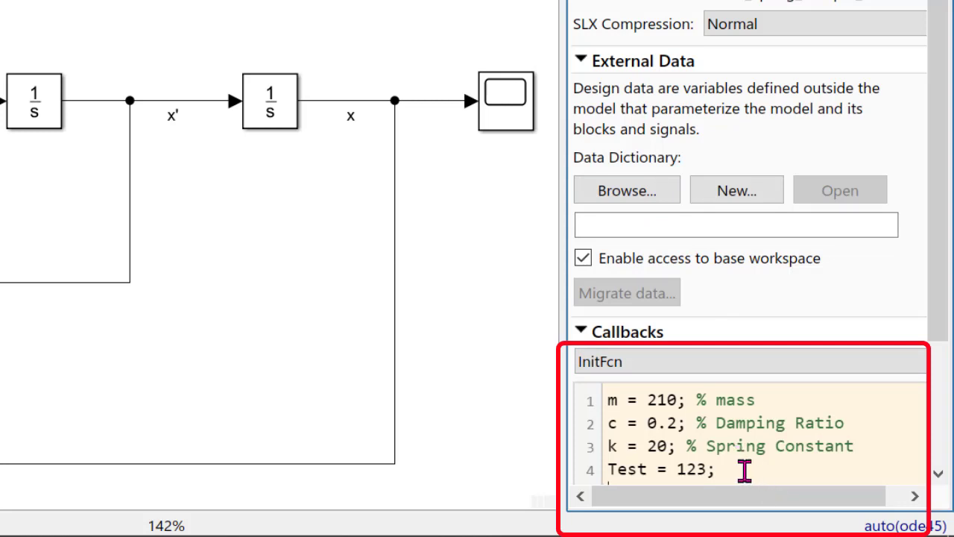
left_click_drag(743, 471, 493, 477)
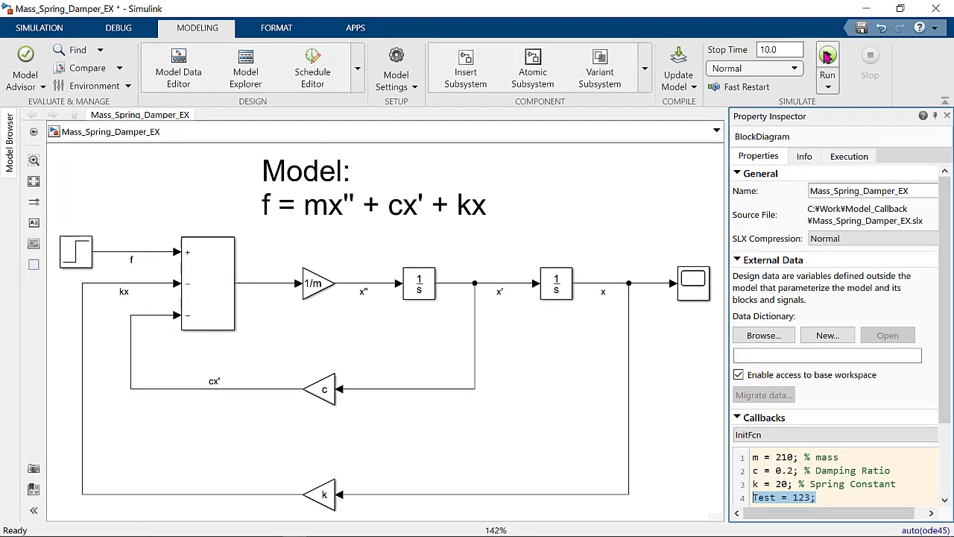
Run the model with the InitFcn values, check x in the Scope, and return to MATLAB
left_click(826, 57)
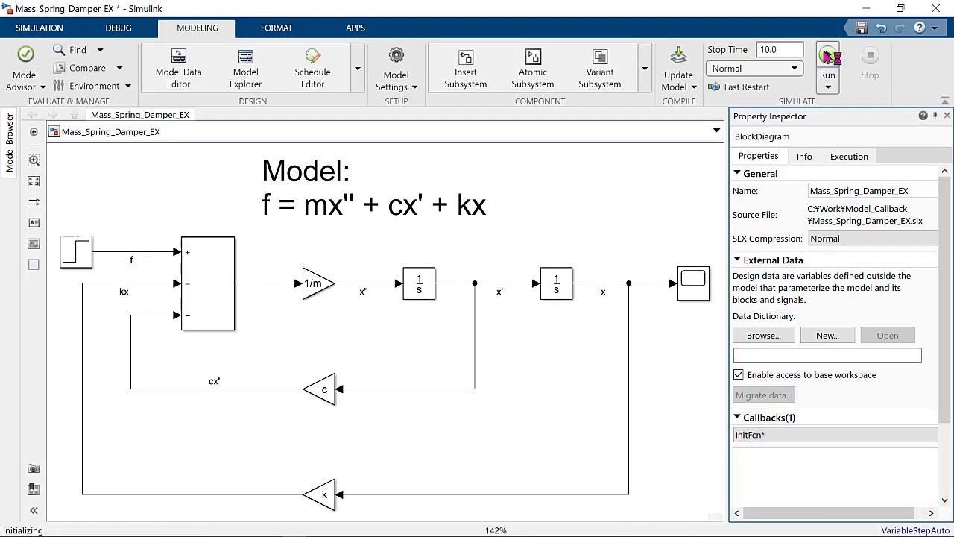
double_click(693, 282)
left_click(668, 65)
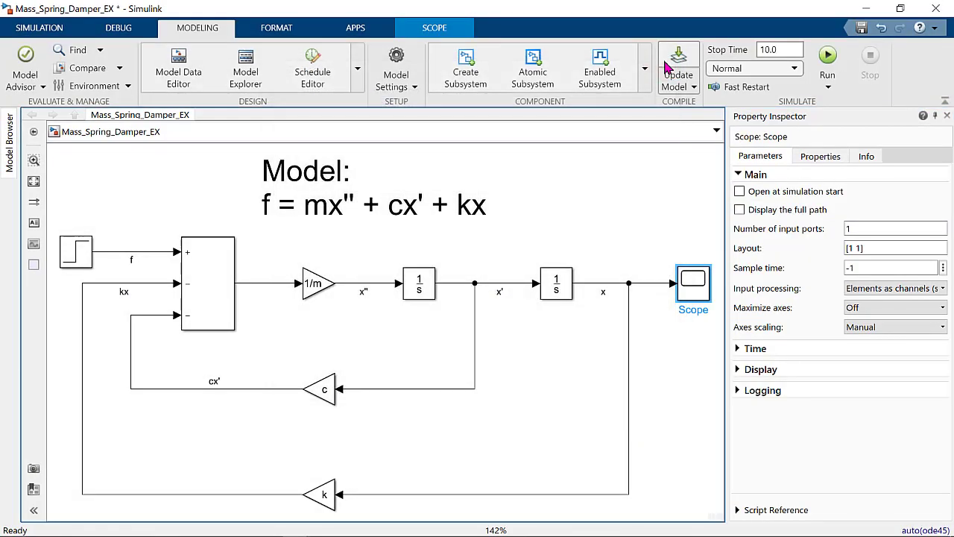
left_click(865, 8)
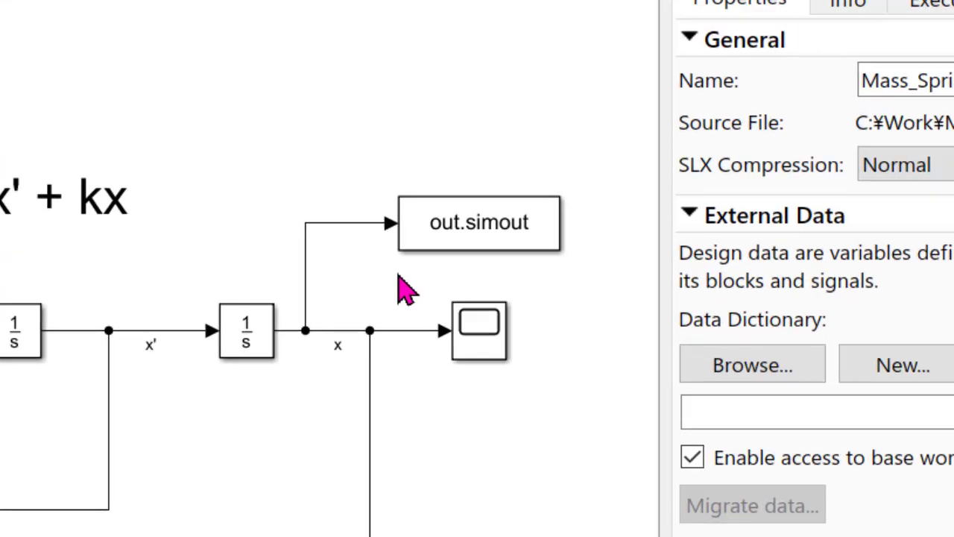
Set the model's CloseFcn callback to export out.simout time and data to test.xlsx
left_click_drag(432, 208, 510, 252)
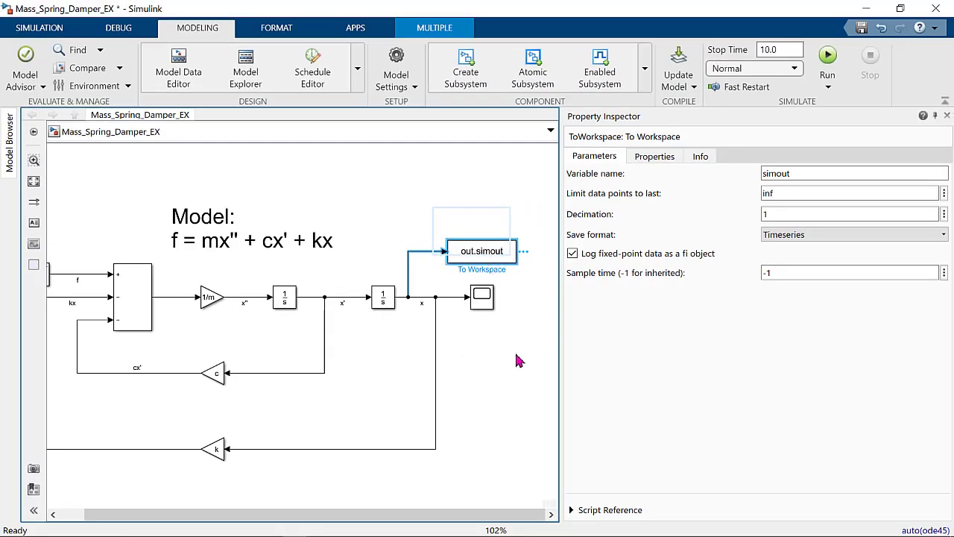
left_click(516, 355)
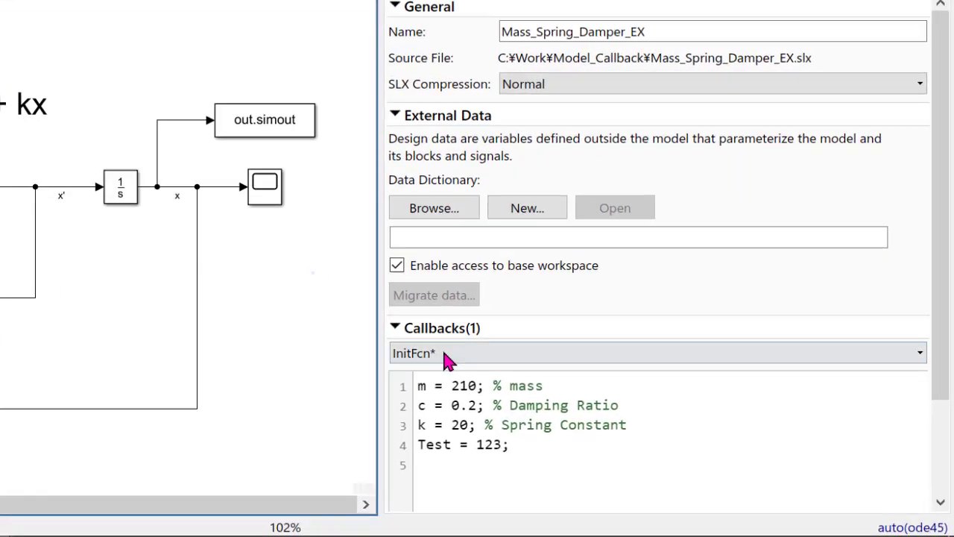
left_click(606, 417)
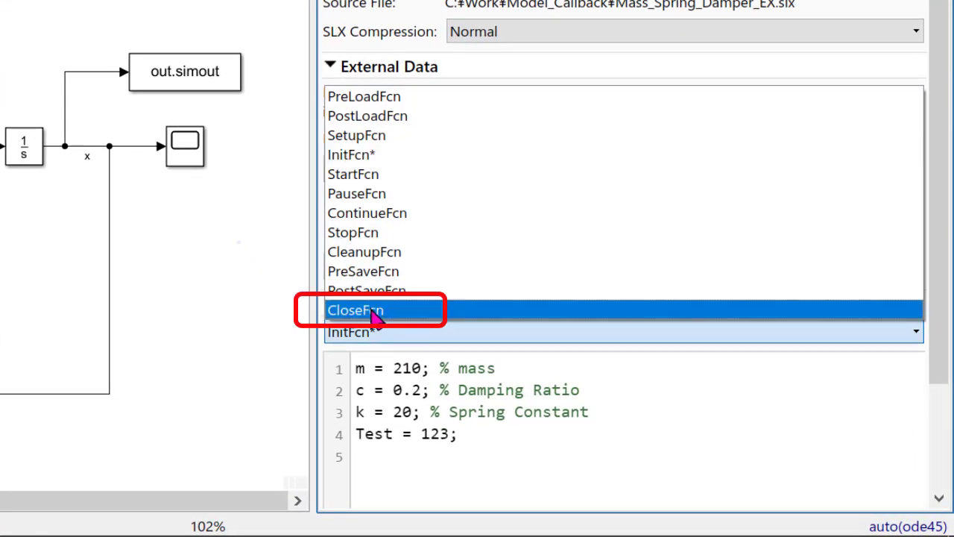
left_click(384, 311)
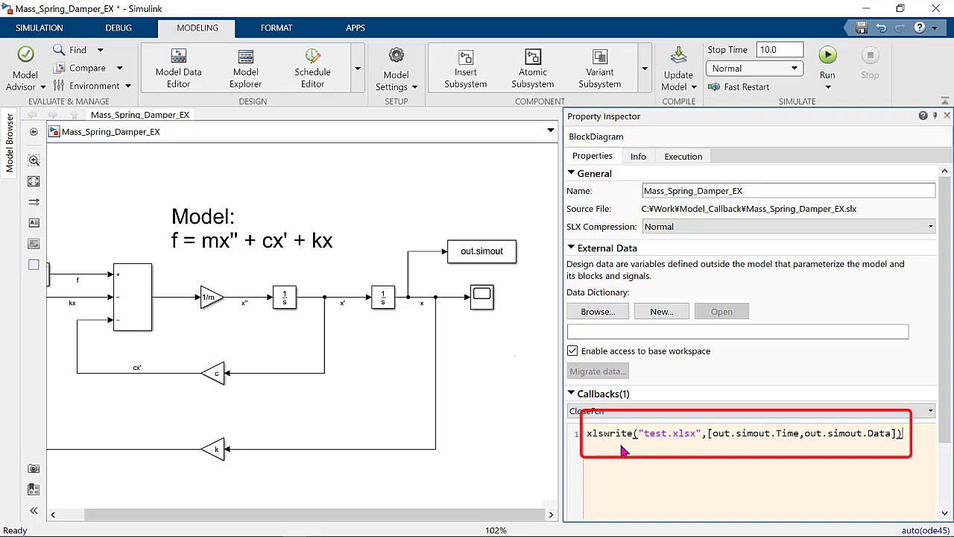
Simulate, close the model without saving, and open the generated test.xlsx
left_click(818, 76)
left_click(936, 9)
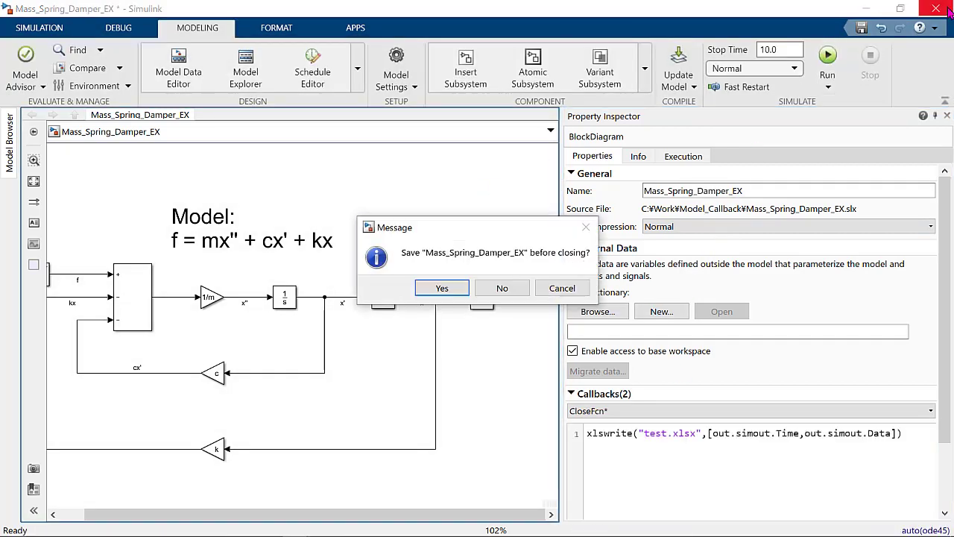
left_click(497, 286)
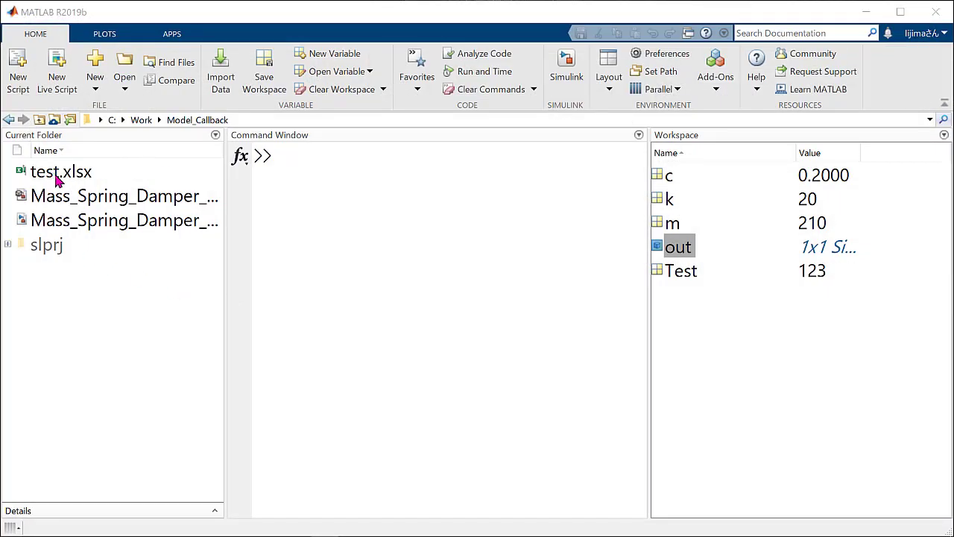
double_click(57, 179)
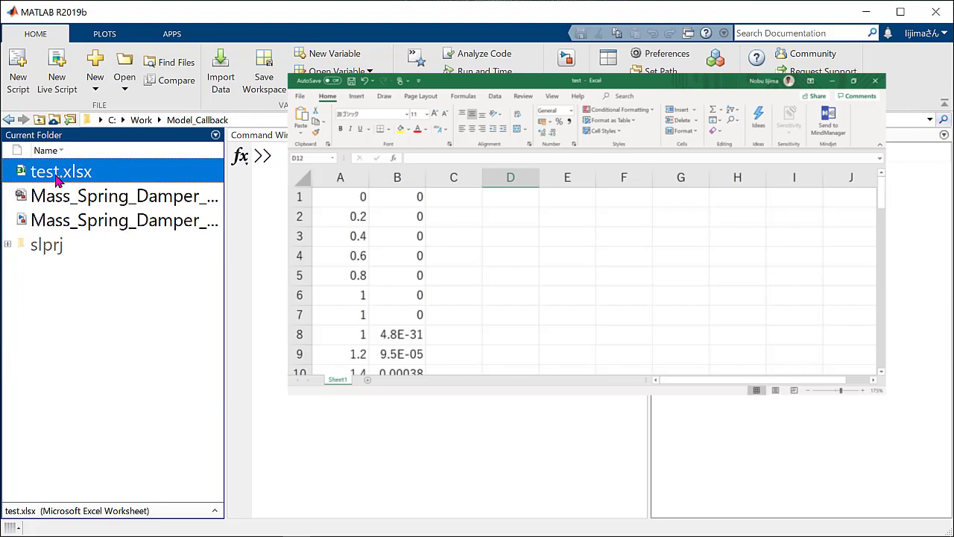